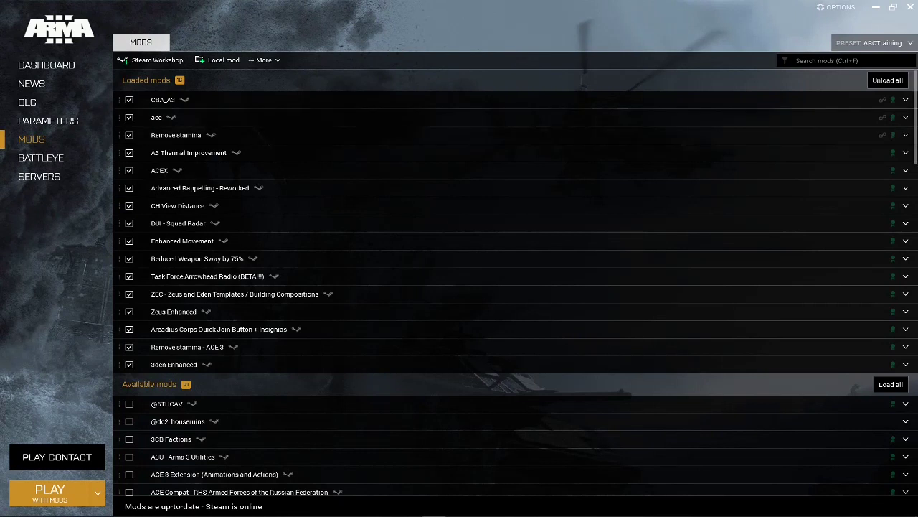
Look over the saved mod presets and open the Task Force Arrowhead Radio (BETA!!!) mod's folder, acknowledging the Workshop cache caution.
click(888, 45)
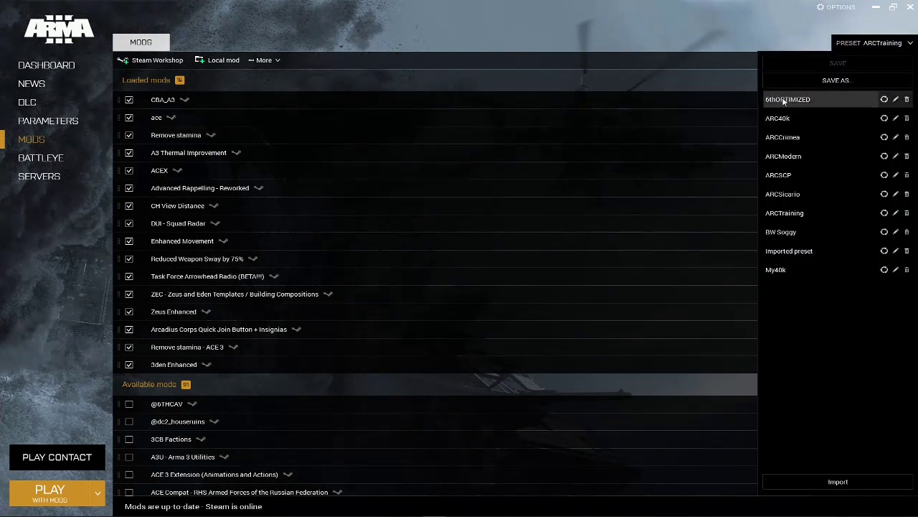
click(878, 44)
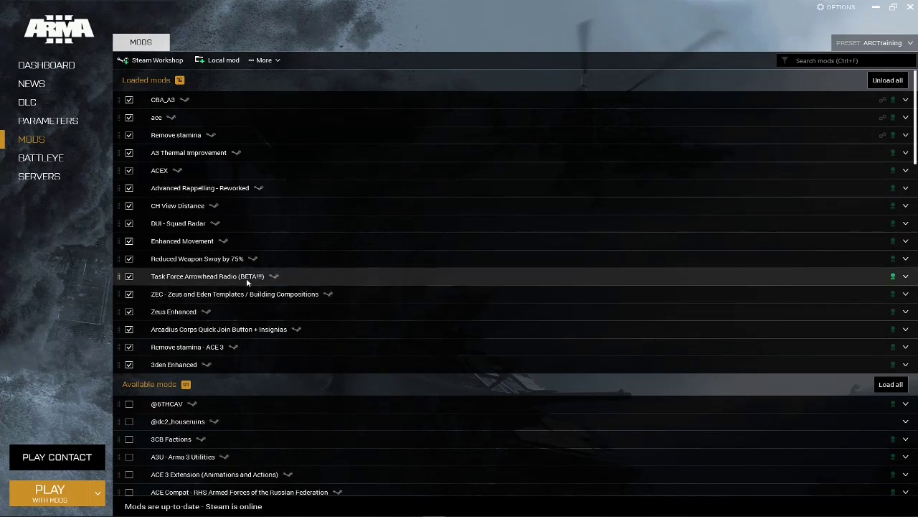
right_click(192, 282)
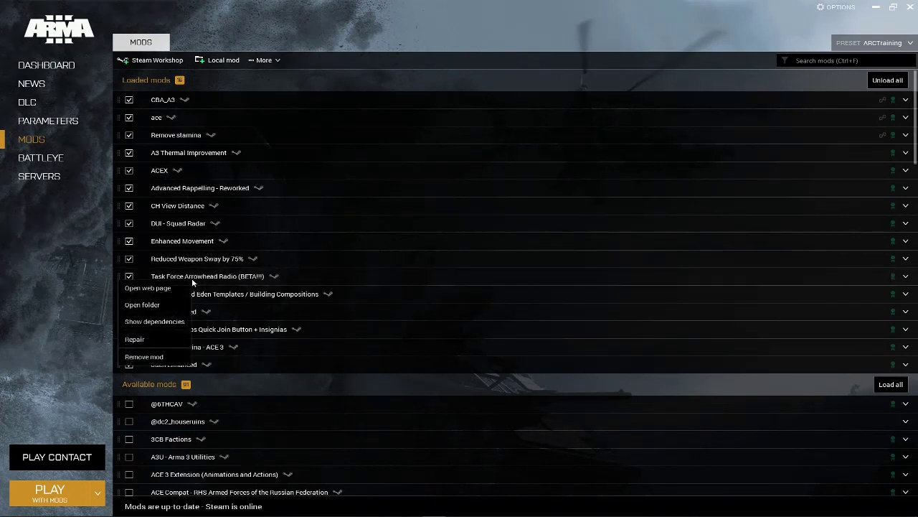
click(160, 305)
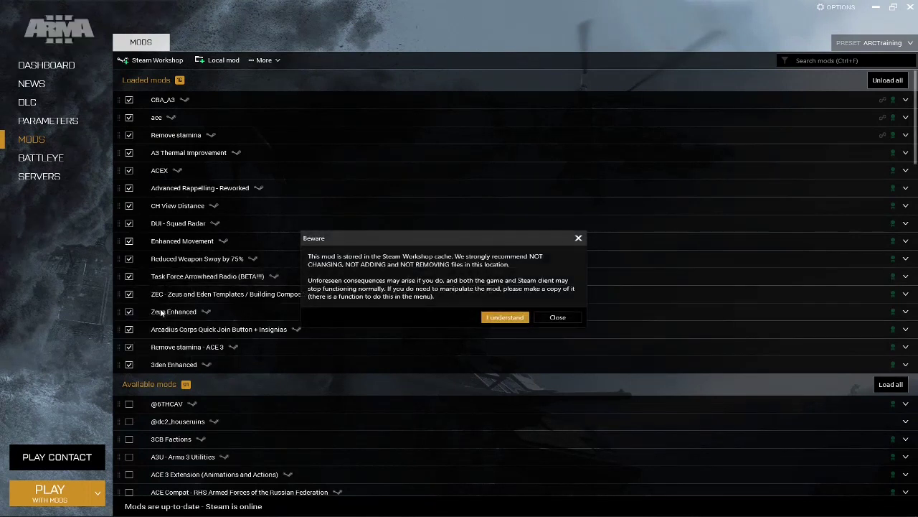
click(494, 318)
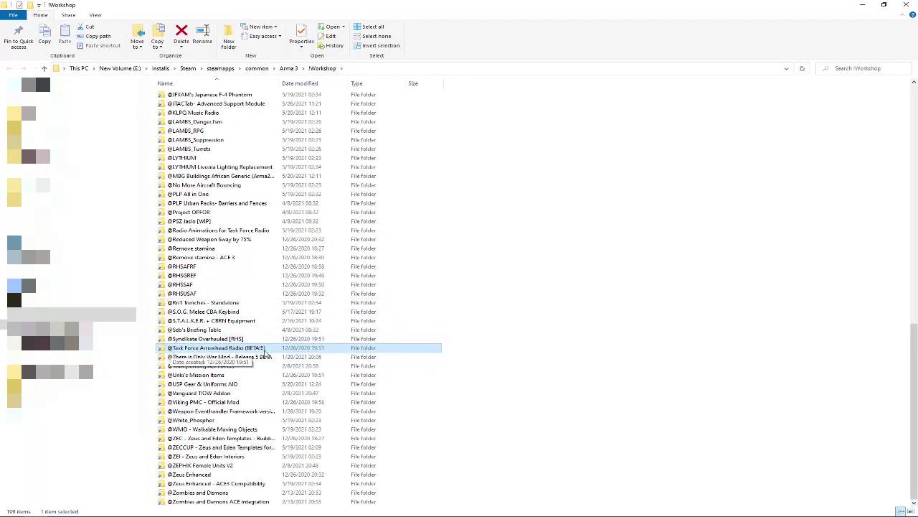
double_click(252, 349)
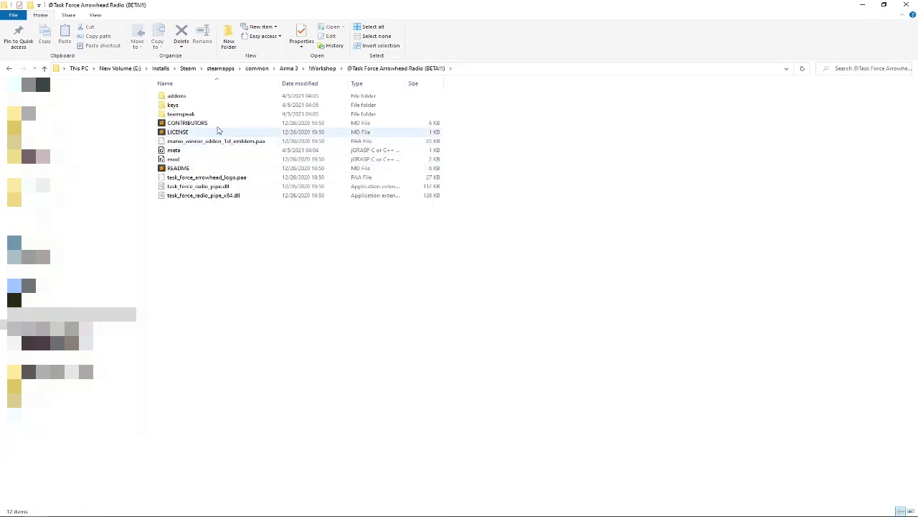
click(201, 116)
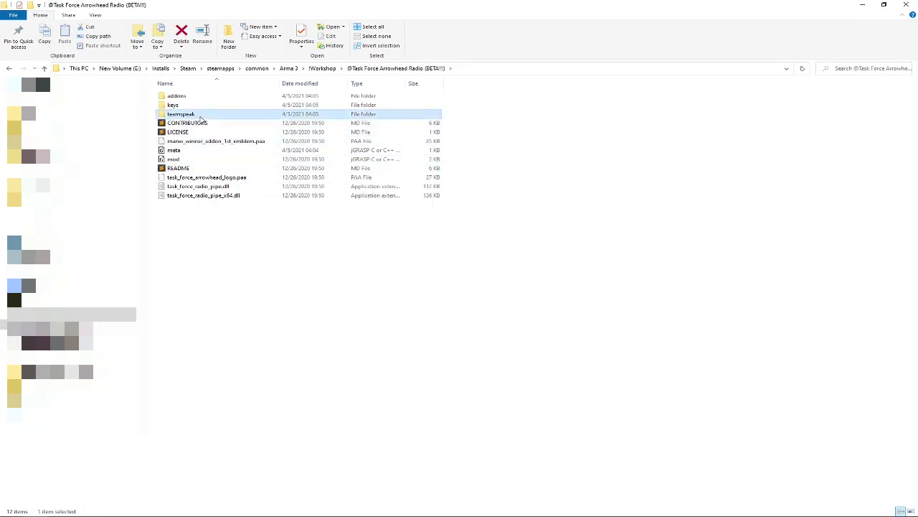
double_click(201, 116)
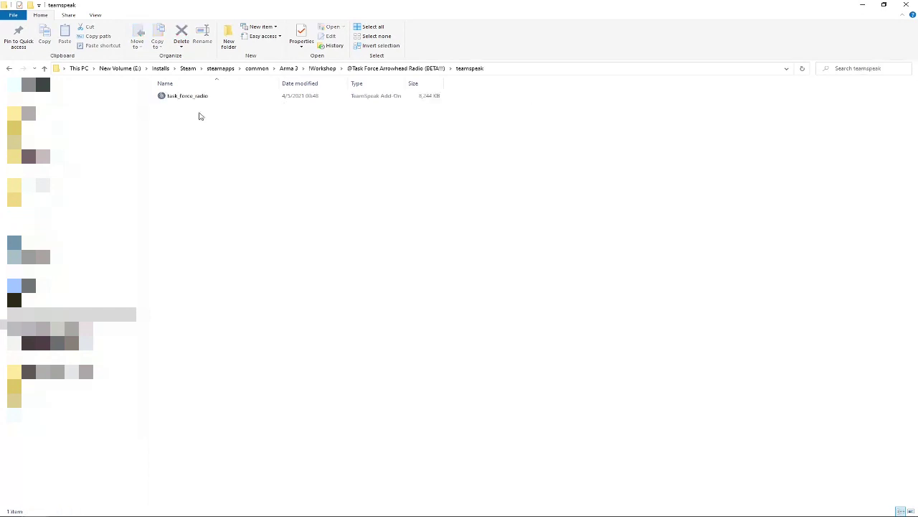
Install the task_force_radio TeamSpeak add-on, trusting the plugin and choosing to activate it.
click(372, 102)
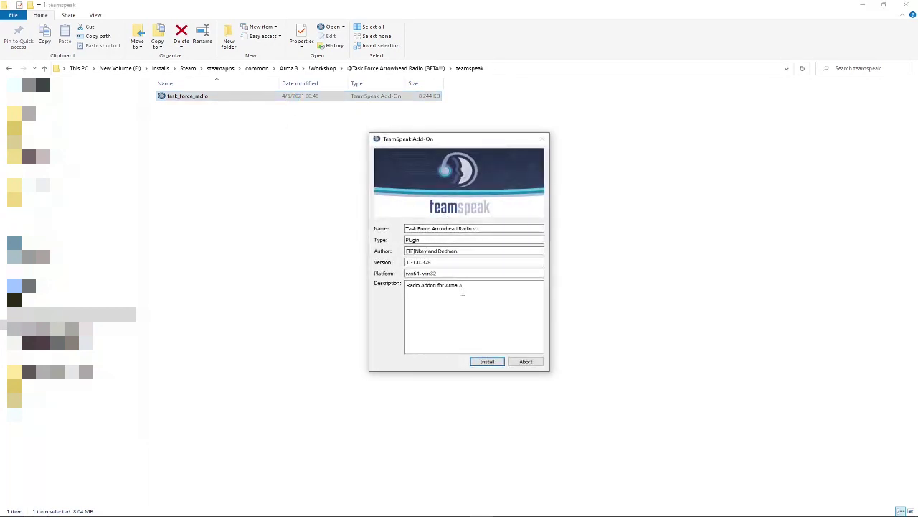
click(487, 361)
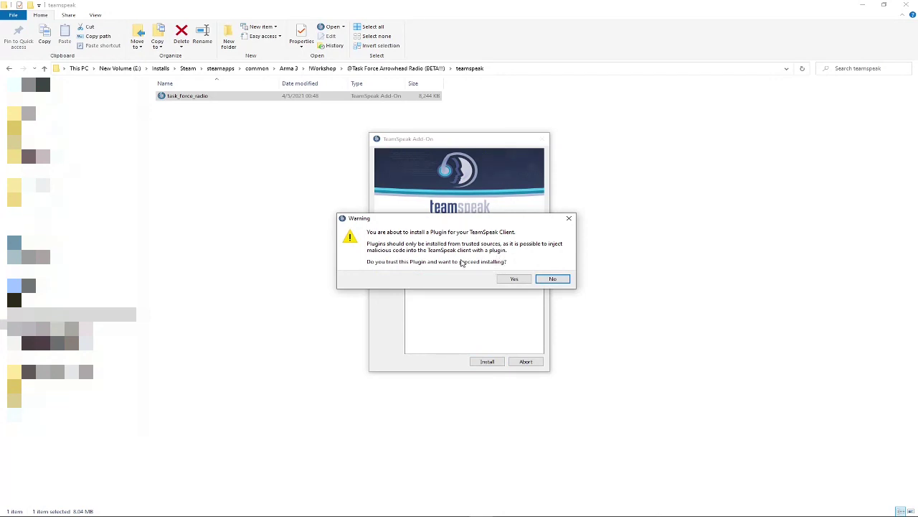
click(510, 283)
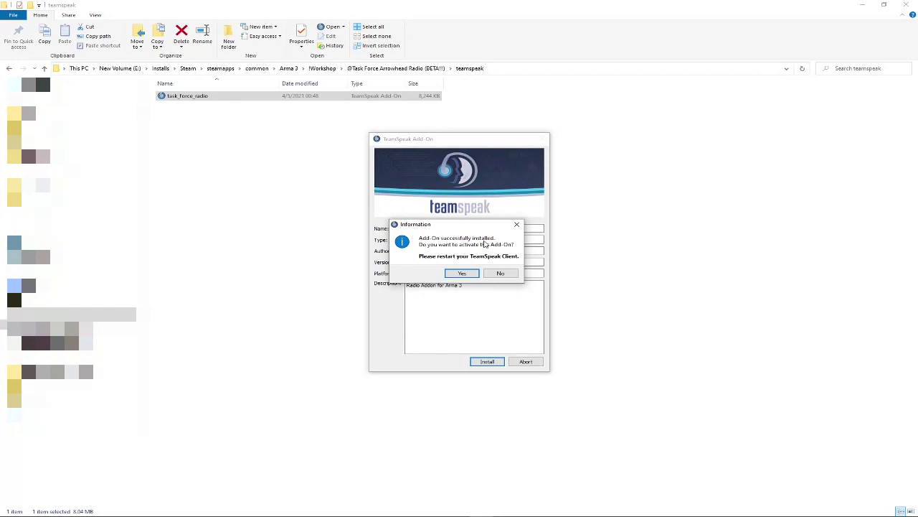
click(460, 273)
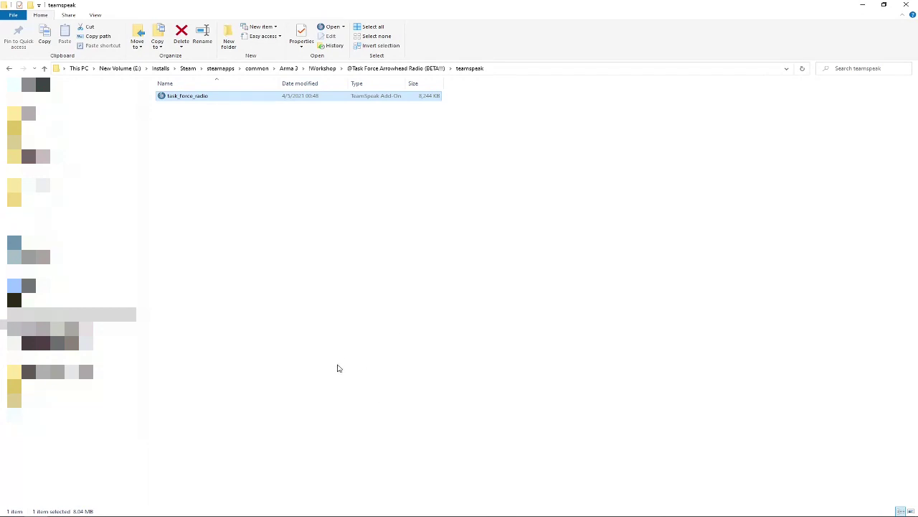
Switch to TeamSpeak 3 and check in the addon options whether the Task Force Arrowhead Radio plugin is installed and enabled.
key(alt+Tab)
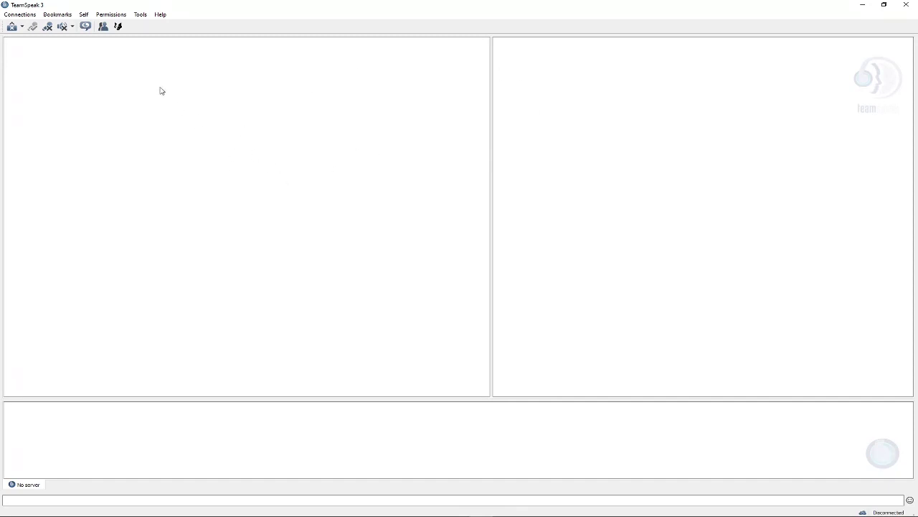
click(141, 15)
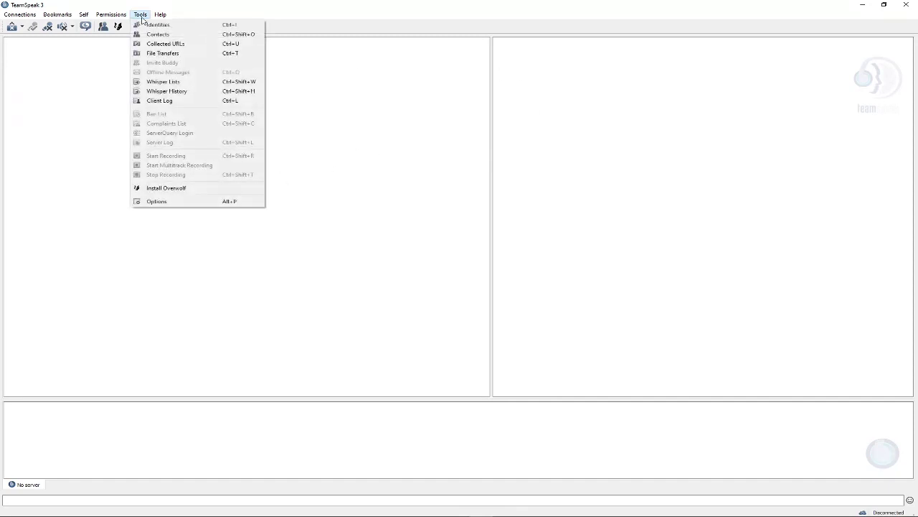
click(192, 203)
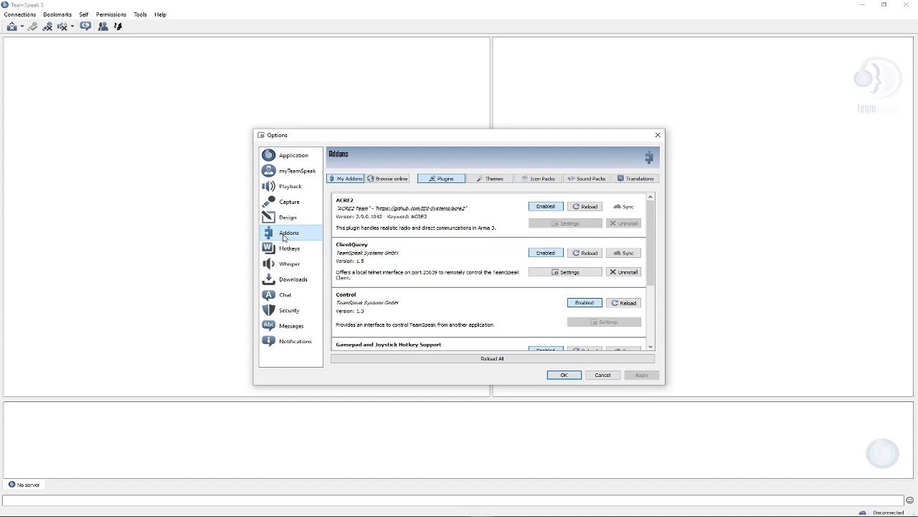
scroll(374, 222, down, 2)
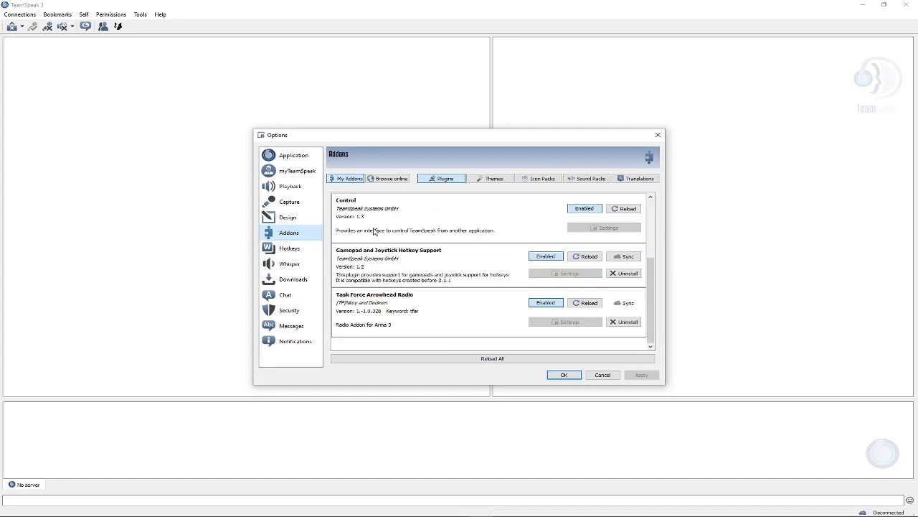
scroll(373, 230, up, 2)
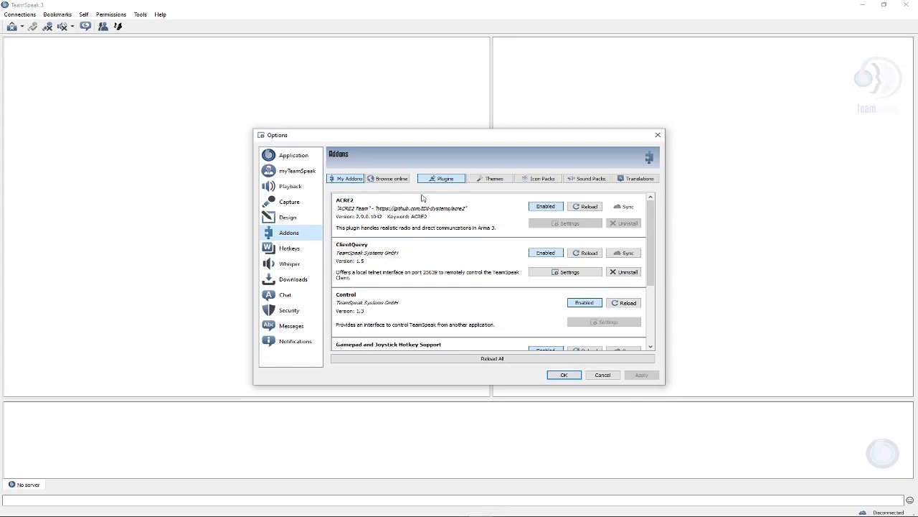
scroll(391, 205, down, 2)
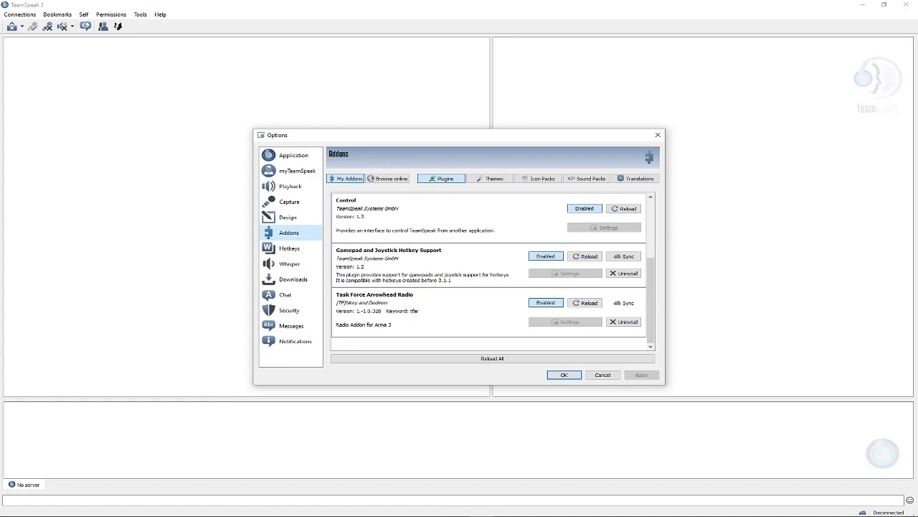
click(564, 375)
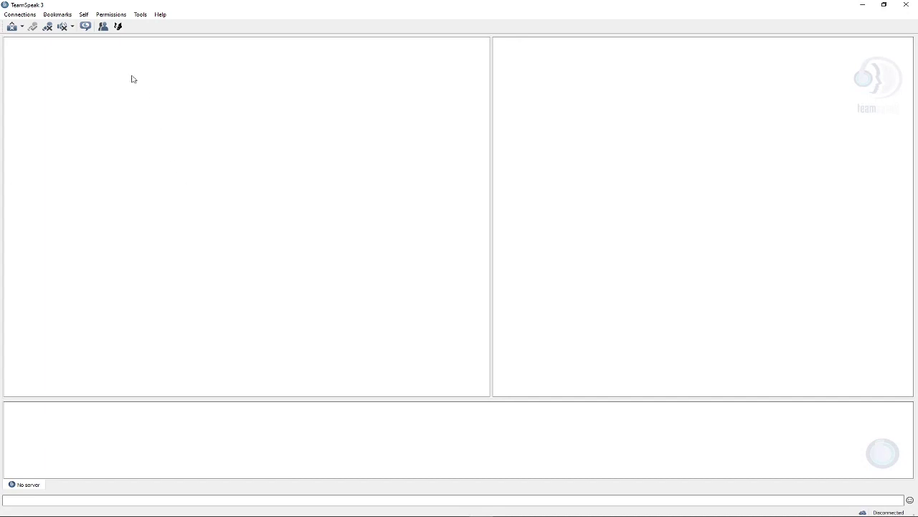
Review the bookmark name, nickname and phonetic nickname of the ArcadiusCorps server bookmark and accept the bookmark settings.
click(60, 15)
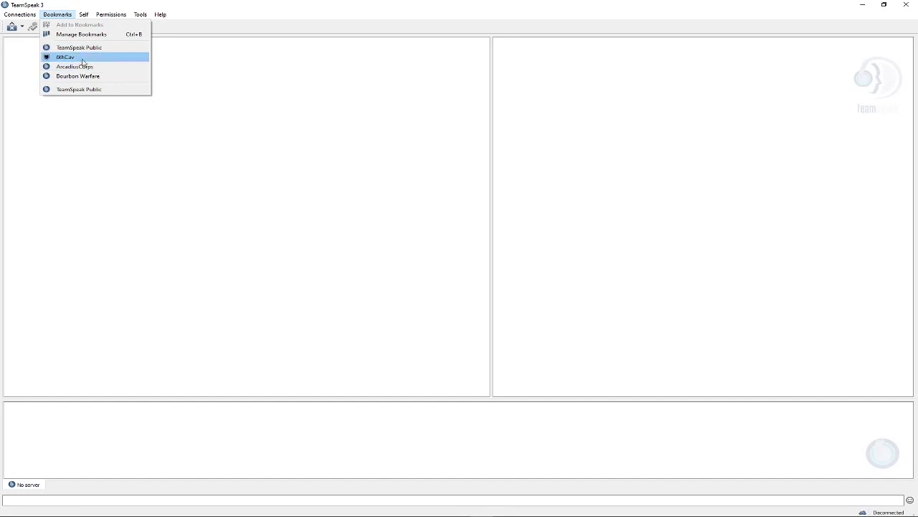
click(81, 34)
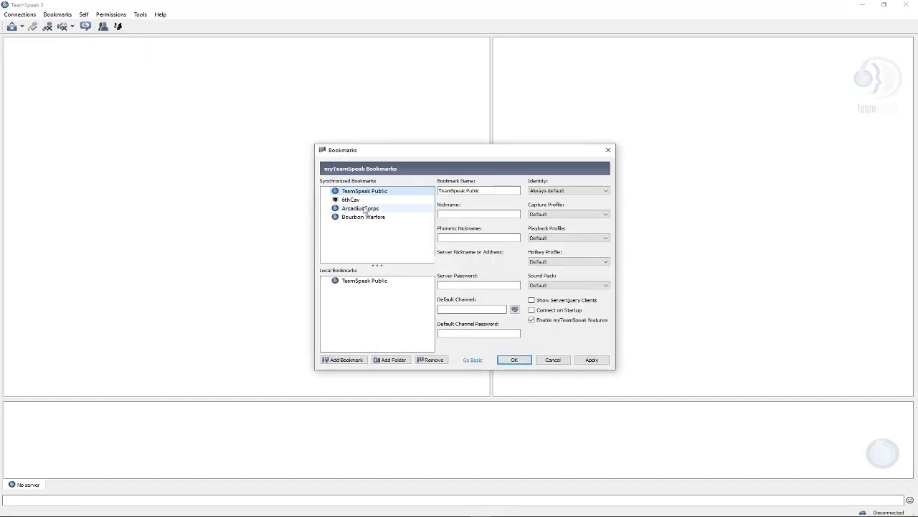
click(368, 208)
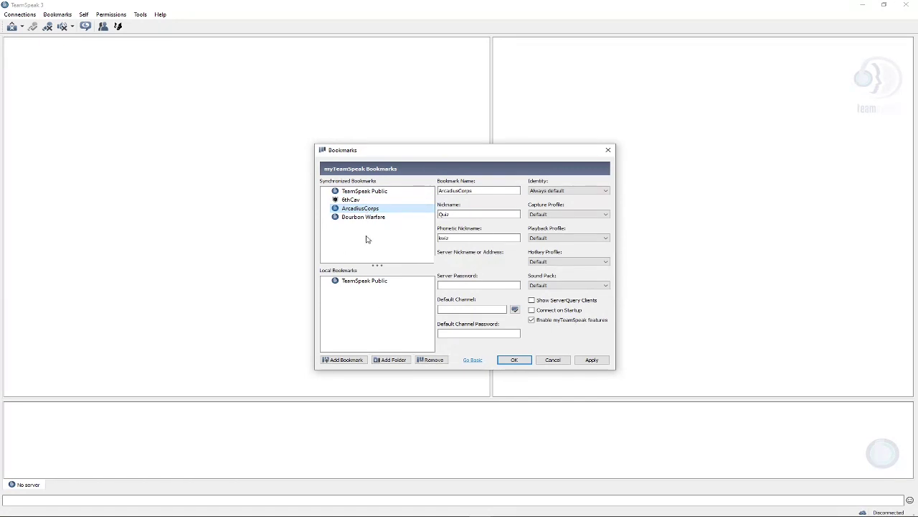
double_click(479, 190)
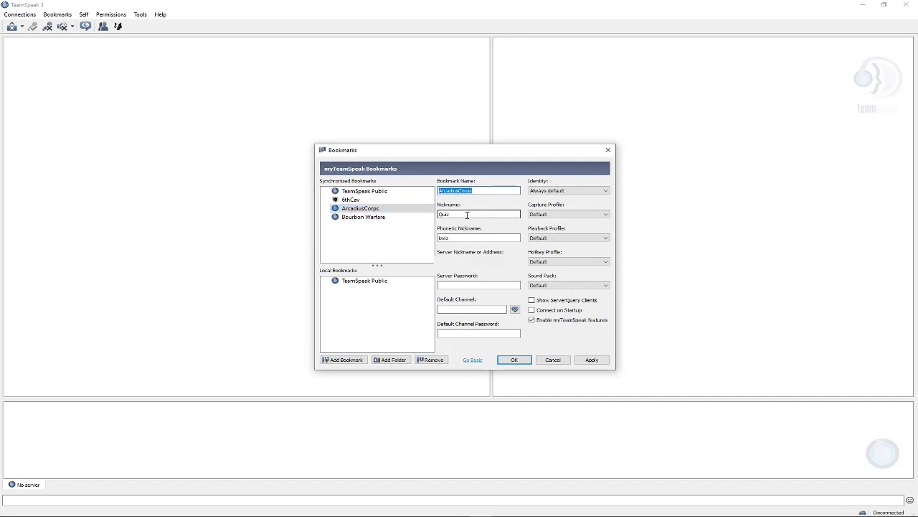
double_click(451, 215)
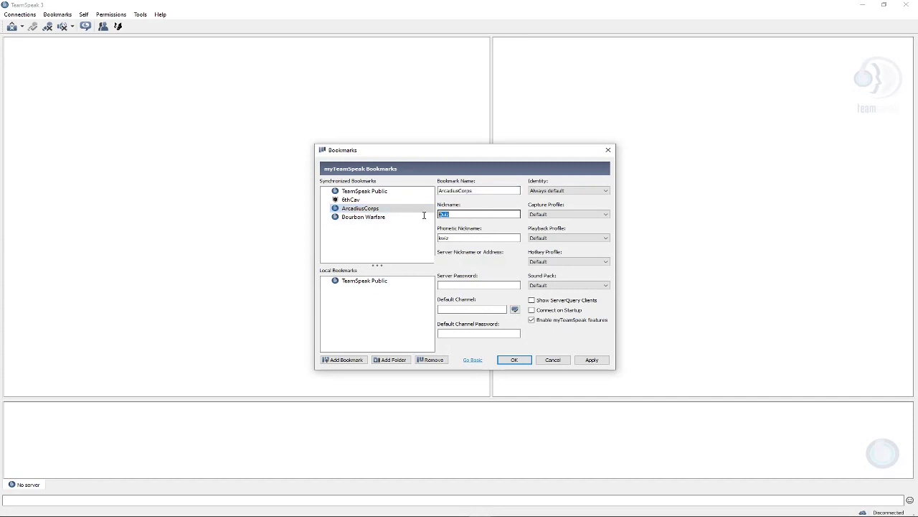
key(Tab)
click(457, 239)
click(514, 360)
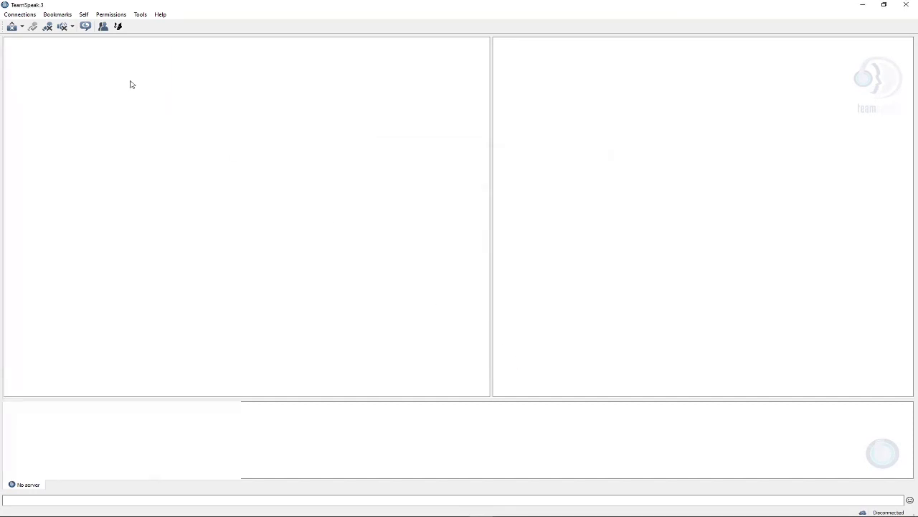
Connect to the bookmarked ArcadiusCorps server and inspect the Task Force Radio status in the client's details.
click(58, 14)
click(68, 67)
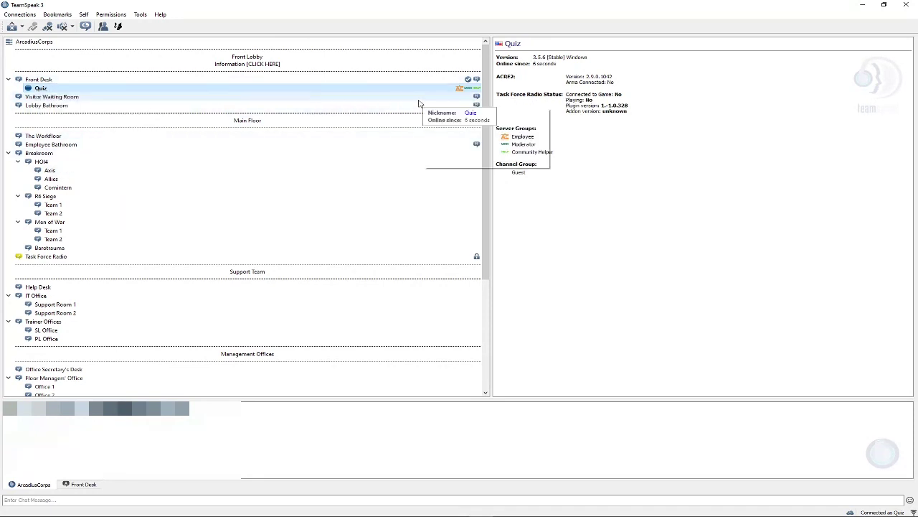
mouse_move(539, 116)
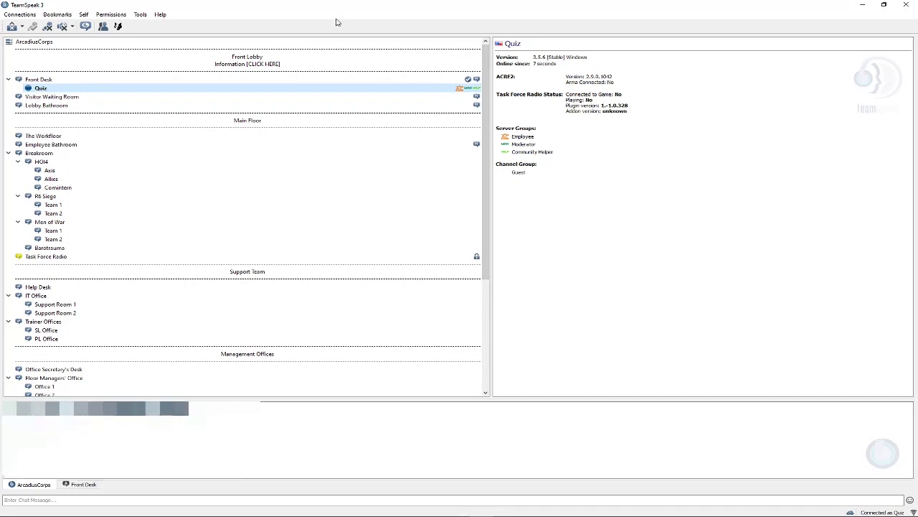
Review the Push-To-Talk activation in the Default profile of the capture options and accept the settings.
click(141, 16)
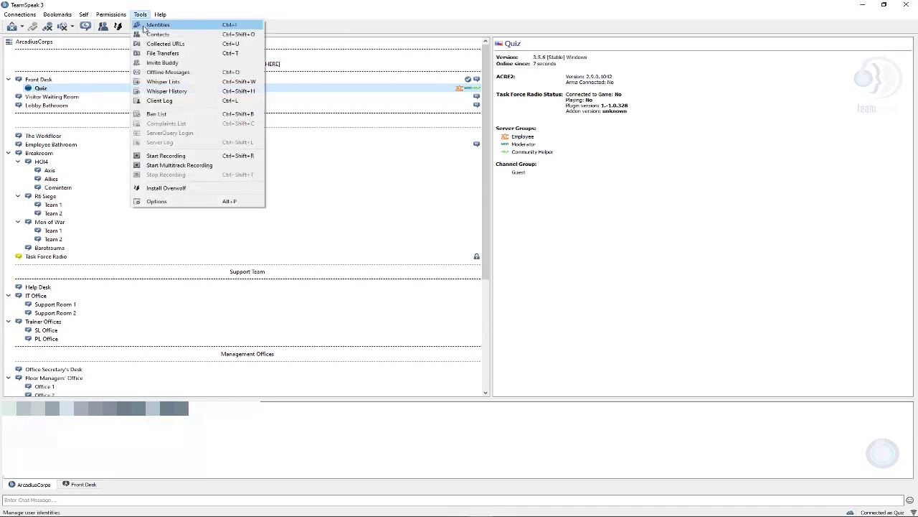
click(171, 202)
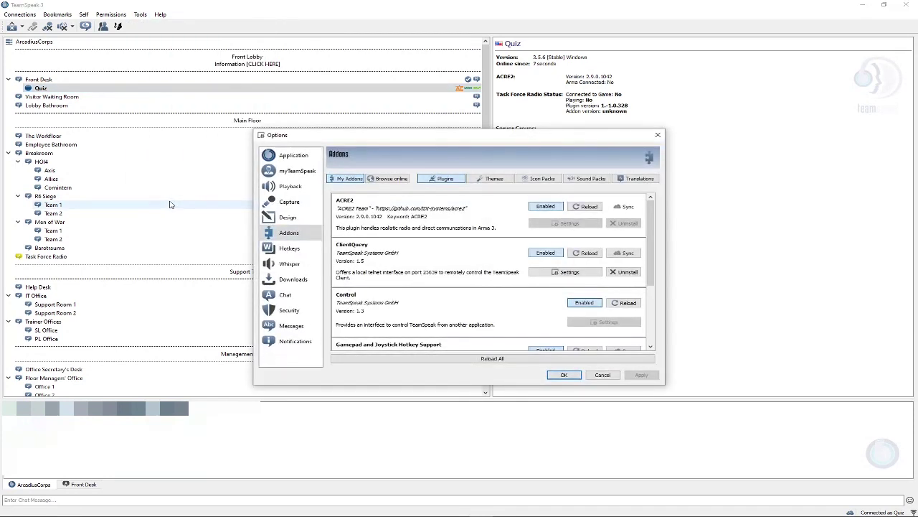
click(291, 206)
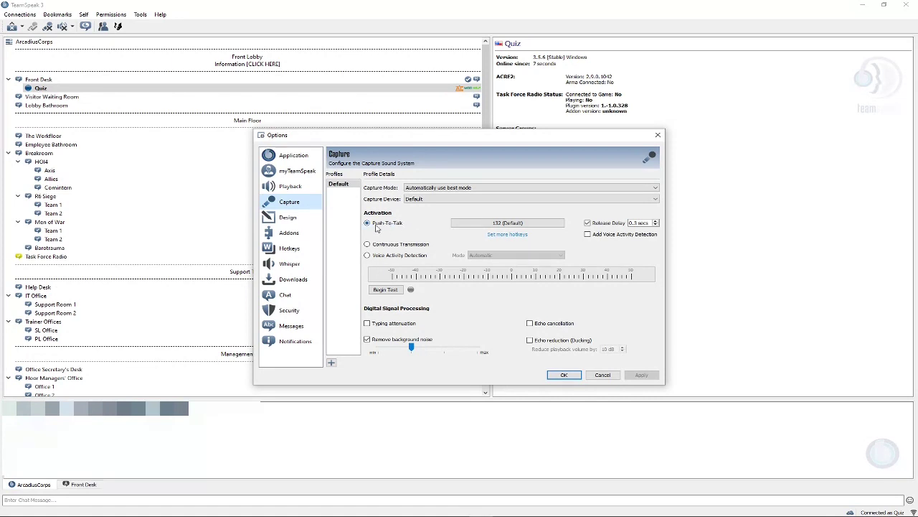
mouse_move(376, 227)
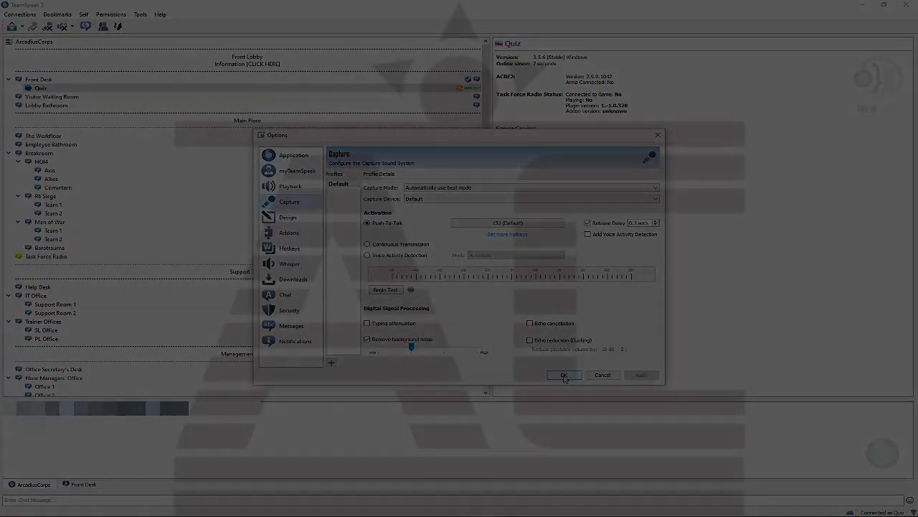
click(564, 376)
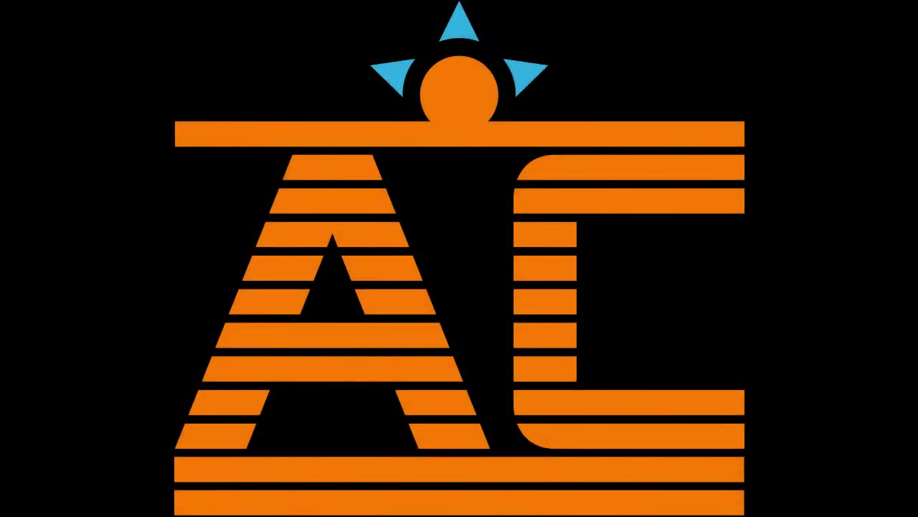